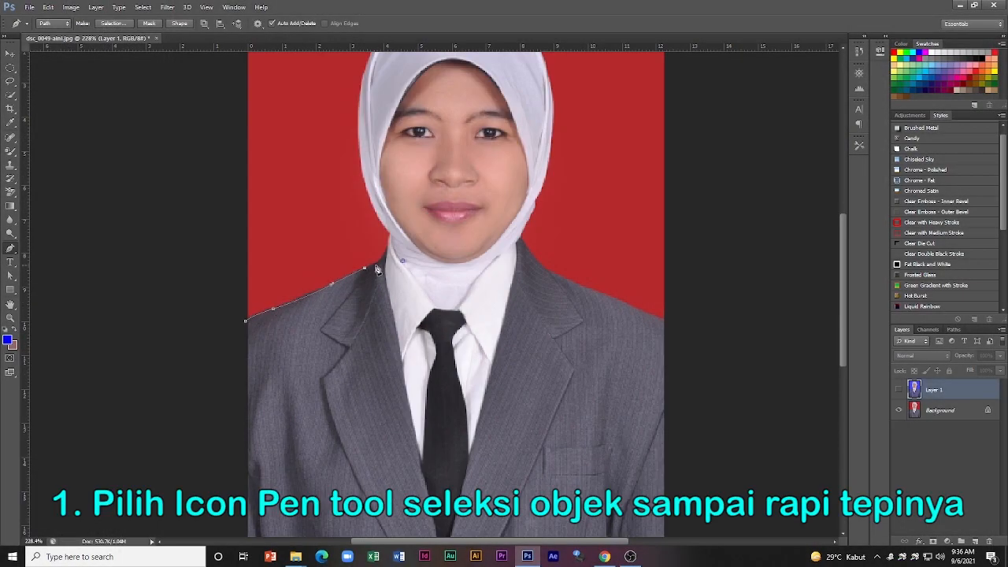
Step: Trace the subject's outline with the Pen tool around the headscarf and down the right shoulder to the photo's edge
{"action": "left_click_drag", "start_coordinate": [359, 126], "coordinate": [357, 122]}
{"action": "scroll", "coordinate": [358, 126], "scroll_direction": "up", "scroll_amount": 3}
{"action": "left_click_drag", "start_coordinate": [378, 149], "coordinate": [397, 128]}
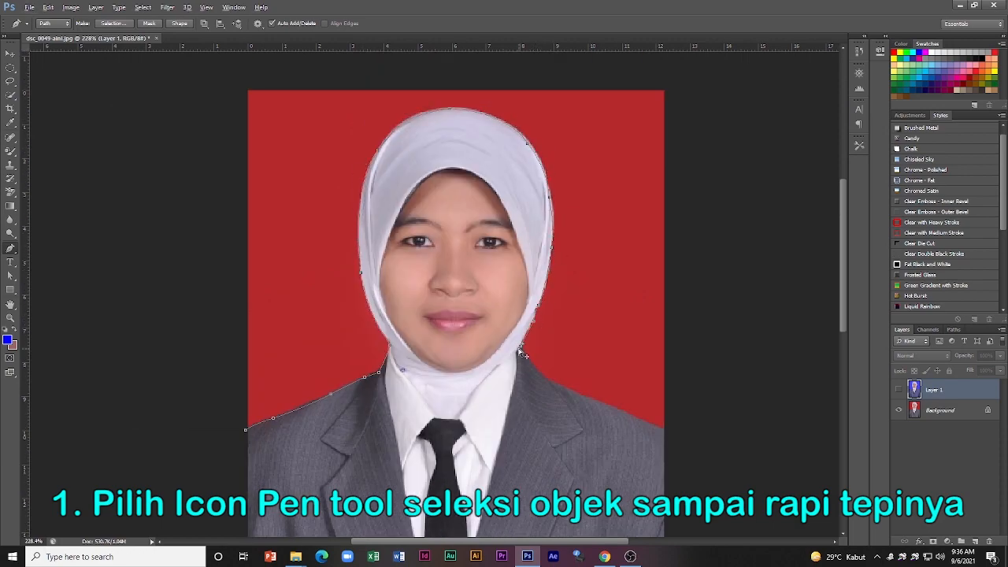
{"action": "scroll", "coordinate": [523, 340], "scroll_direction": "up", "scroll_amount": 6}
{"action": "scroll", "coordinate": [564, 393], "scroll_direction": "down", "scroll_amount": 3}
{"action": "left_click", "coordinate": [777, 529]}
{"action": "scroll", "coordinate": [792, 517], "scroll_direction": "down", "scroll_amount": 5}
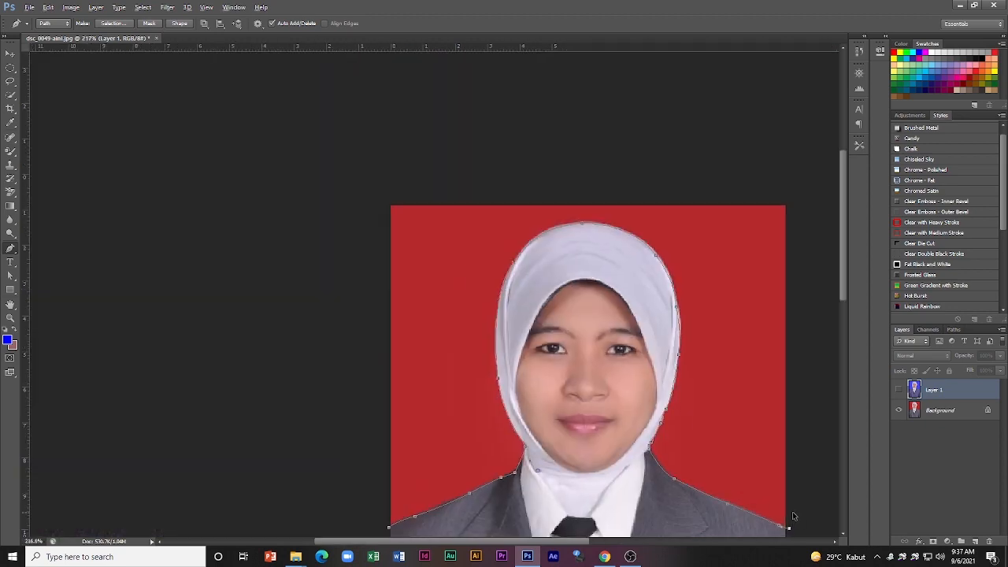
Step: Refine the path's curve along the upper left edge of the headscarf
{"action": "scroll", "coordinate": [380, 304], "scroll_direction": "up", "scroll_amount": 8}
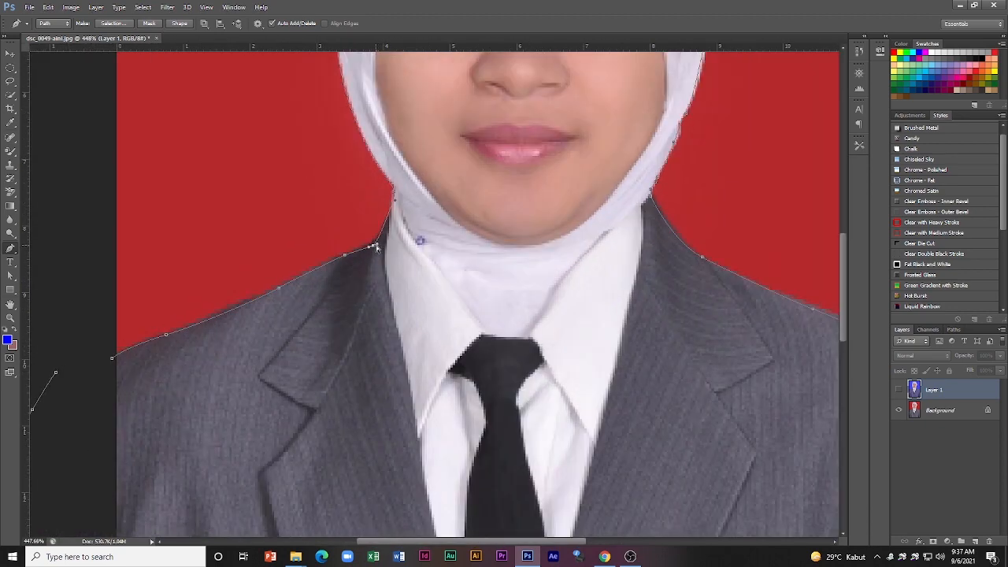
{"action": "scroll", "coordinate": [351, 110], "scroll_direction": "up", "scroll_amount": 5}
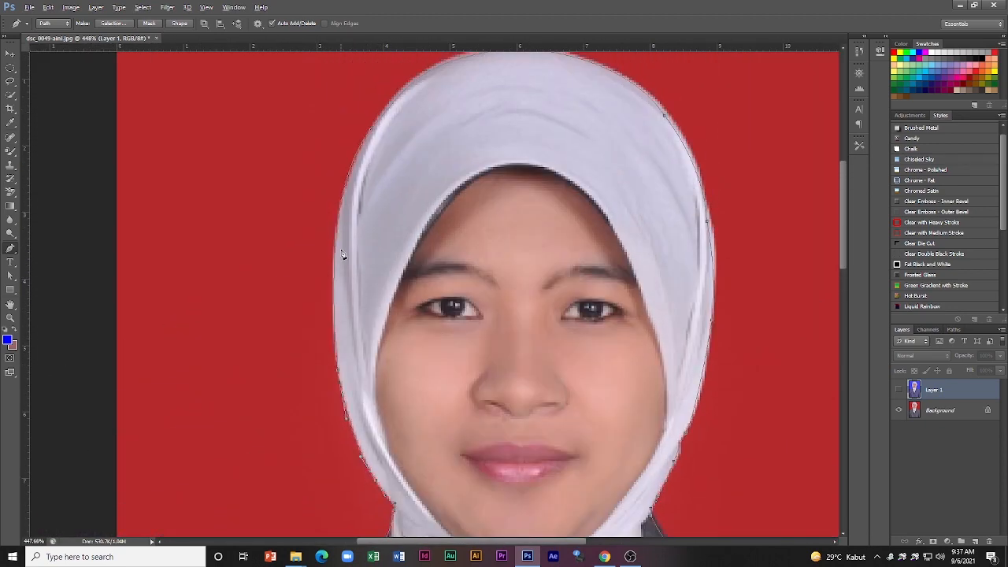
{"action": "scroll", "coordinate": [456, 134], "scroll_direction": "up", "scroll_amount": 1}
{"action": "left_click_drag", "start_coordinate": [512, 98], "coordinate": [574, 105]}
{"action": "left_click", "coordinate": [512, 97], "text": "alt"}
{"action": "scroll", "coordinate": [782, 311], "scroll_direction": "down", "scroll_amount": 3}
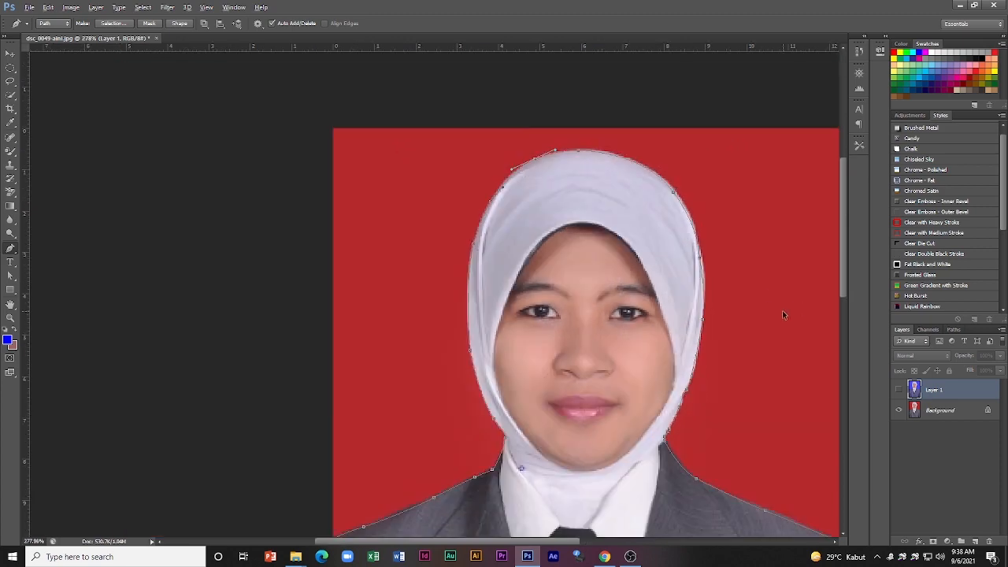
Step: Adjust the path to fit the upper right edge of the headscarf
{"action": "scroll", "coordinate": [580, 196], "scroll_direction": "up", "scroll_amount": 4}
{"action": "left_click_drag", "start_coordinate": [589, 197], "coordinate": [606, 216]}
{"action": "scroll", "coordinate": [653, 334], "scroll_direction": "down", "scroll_amount": 2}
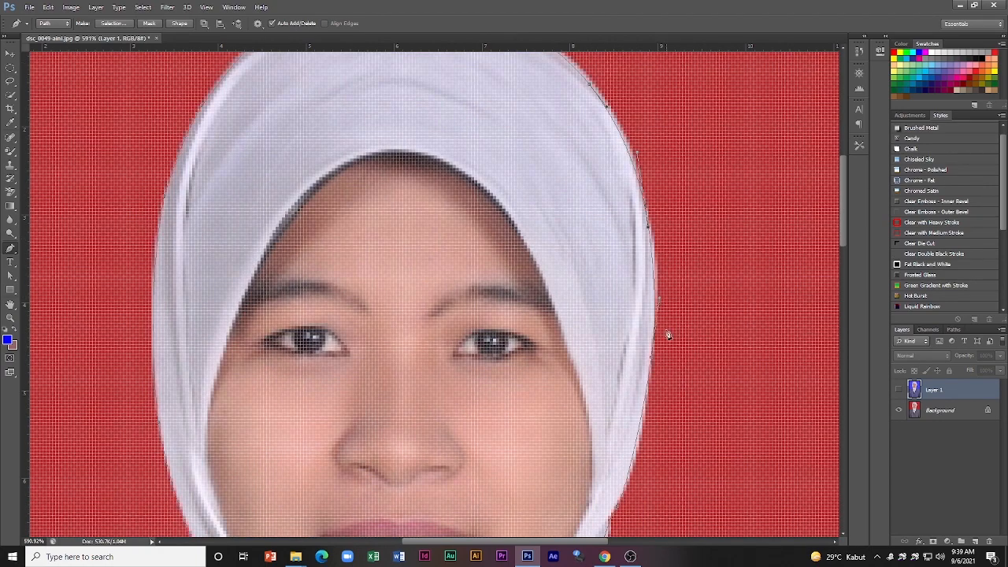
{"action": "scroll", "coordinate": [649, 357], "scroll_direction": "down", "scroll_amount": 3}
{"action": "scroll", "coordinate": [423, 376], "scroll_direction": "up", "scroll_amount": 3}
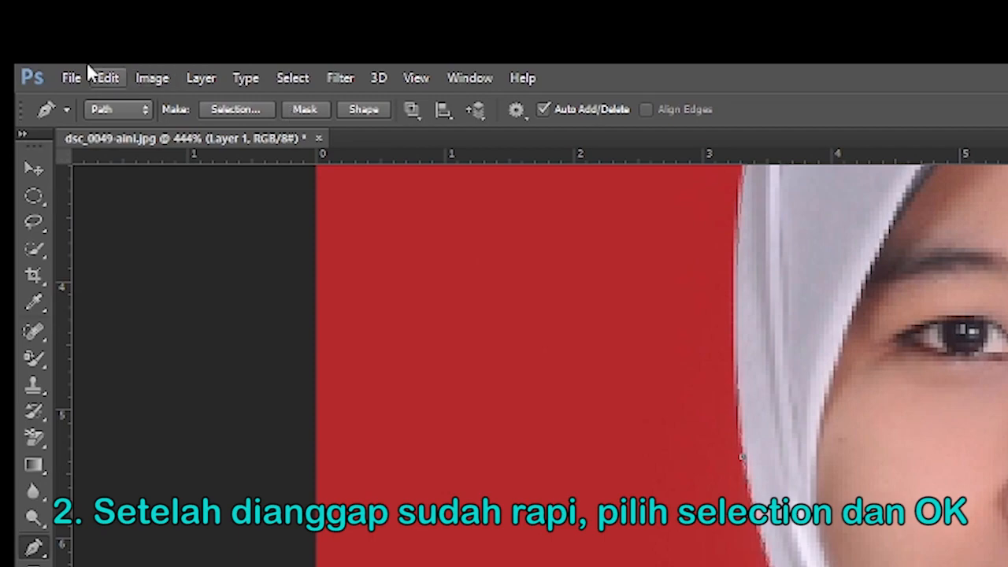
Step: Copy the subject from the Background to its own layer using the path as a 0 px feather selection, and hide the Background
{"action": "left_click", "coordinate": [211, 108]}
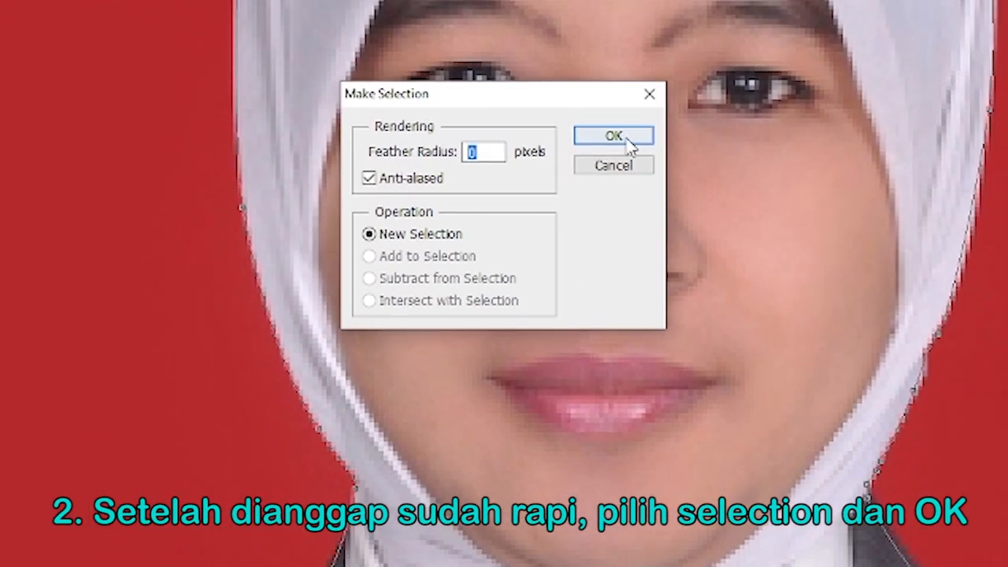
{"action": "left_click", "coordinate": [615, 136]}
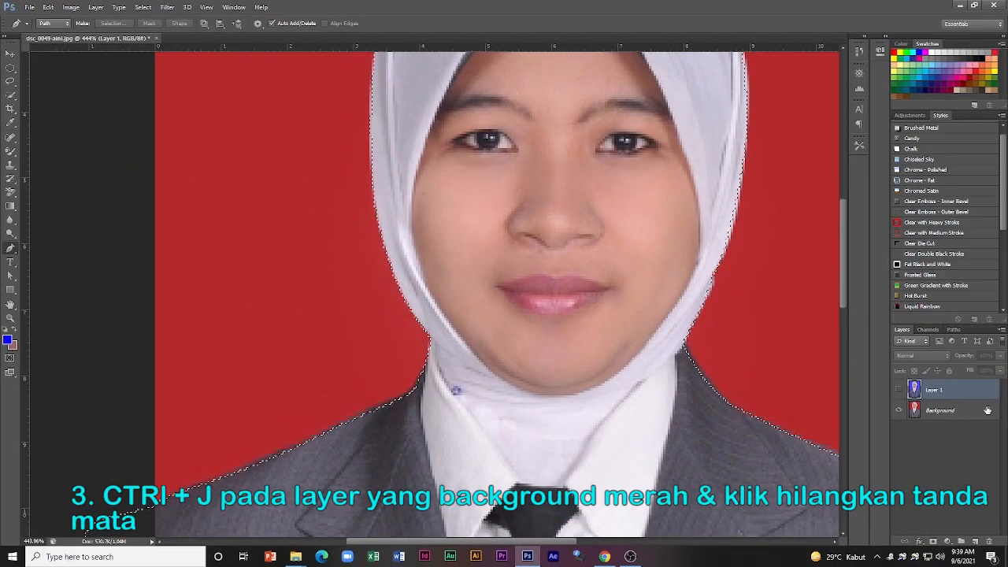
{"action": "left_click", "coordinate": [982, 410]}
{"action": "key", "text": "ctrl+j"}
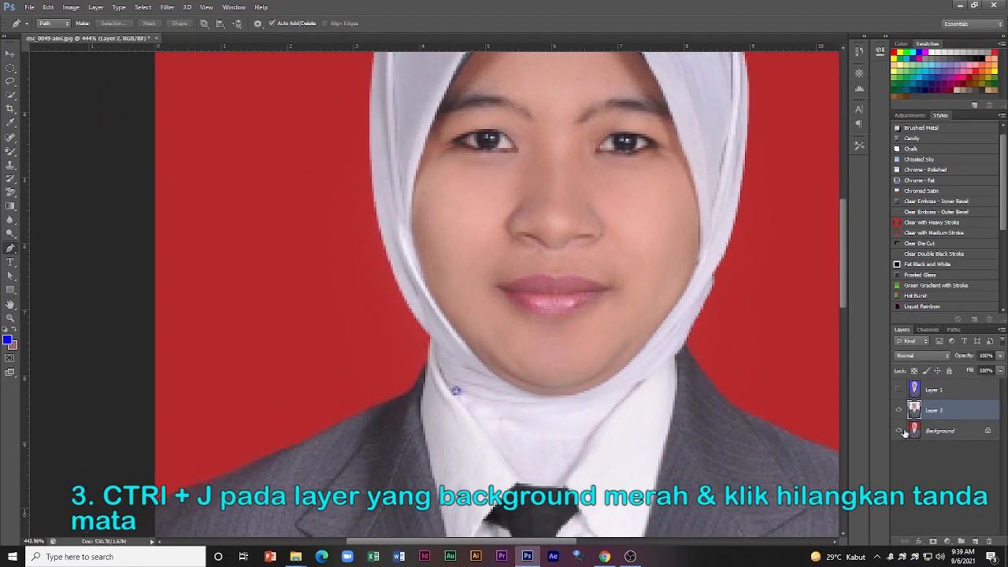
{"action": "left_click", "coordinate": [903, 430]}
Step: Add a blue #0F4ED8 Solid Color fill layer, and toggle the red fill layer's visibility to compare the backgrounds
{"action": "key", "text": "ctrl+0"}
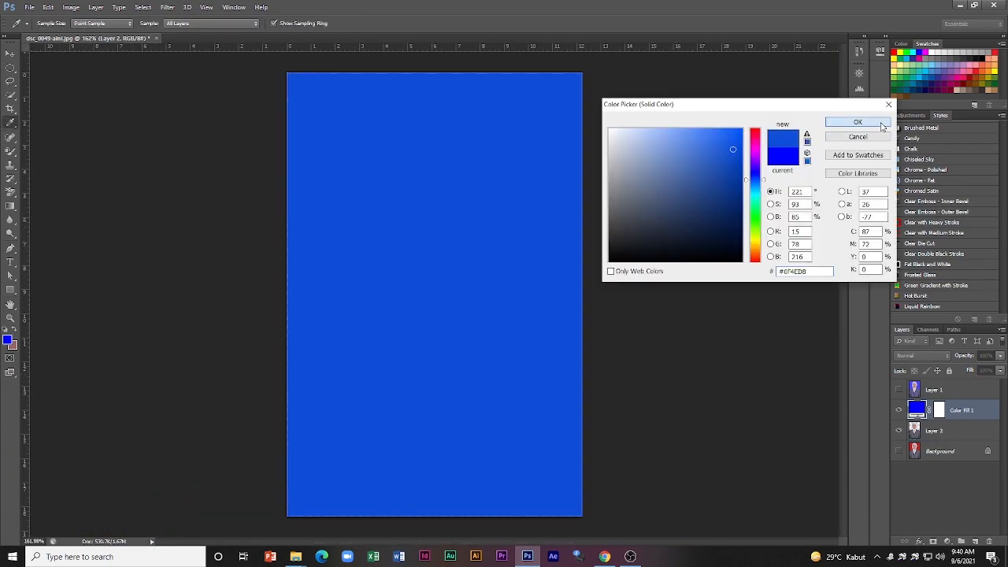
{"action": "left_click", "coordinate": [881, 125]}
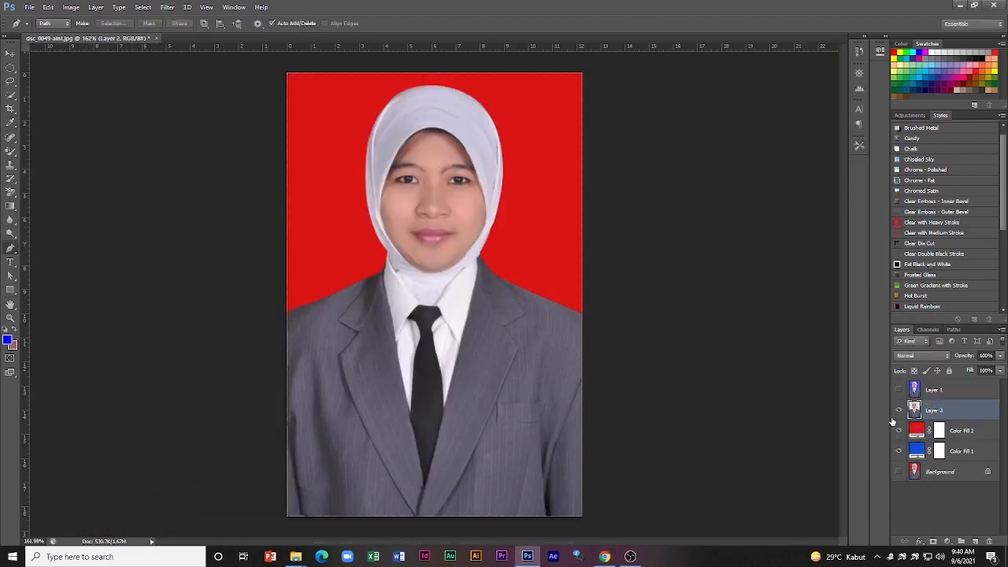
{"action": "left_click", "coordinate": [900, 432]}
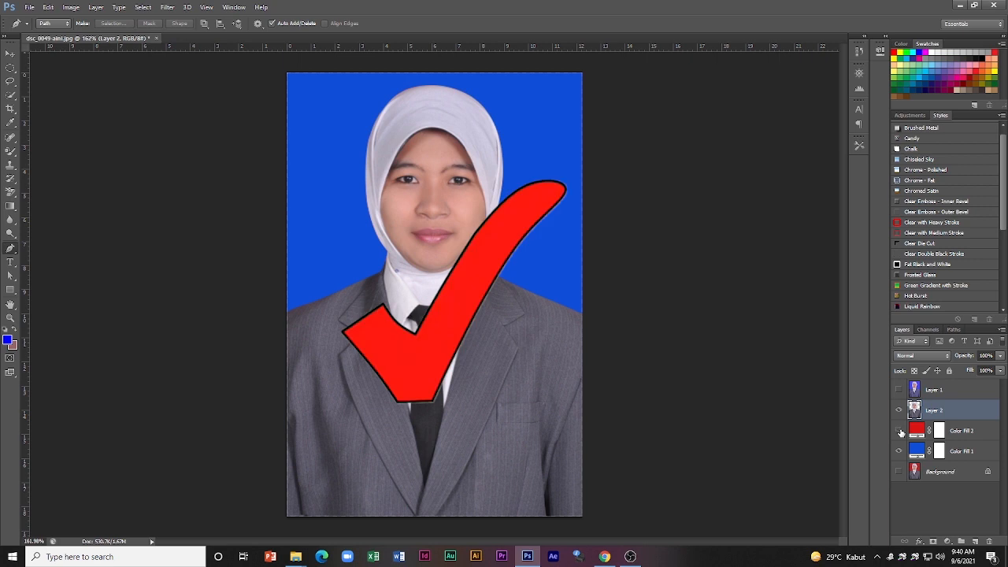
{"action": "left_click", "coordinate": [901, 432]}
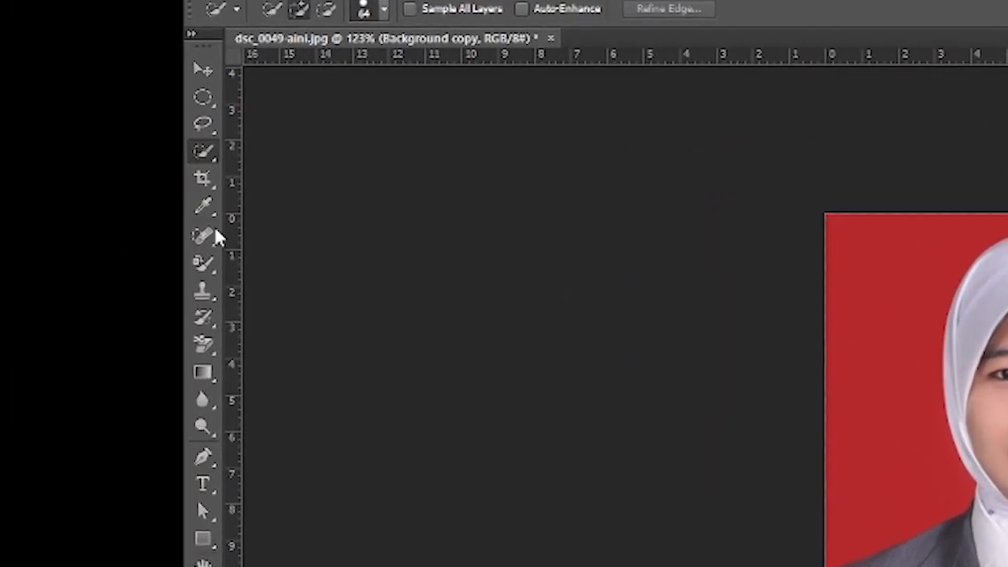
Step: Lasso loosely around the subject and start Refine Edge with Smart Radius enabled
{"action": "left_click", "coordinate": [384, 240]}
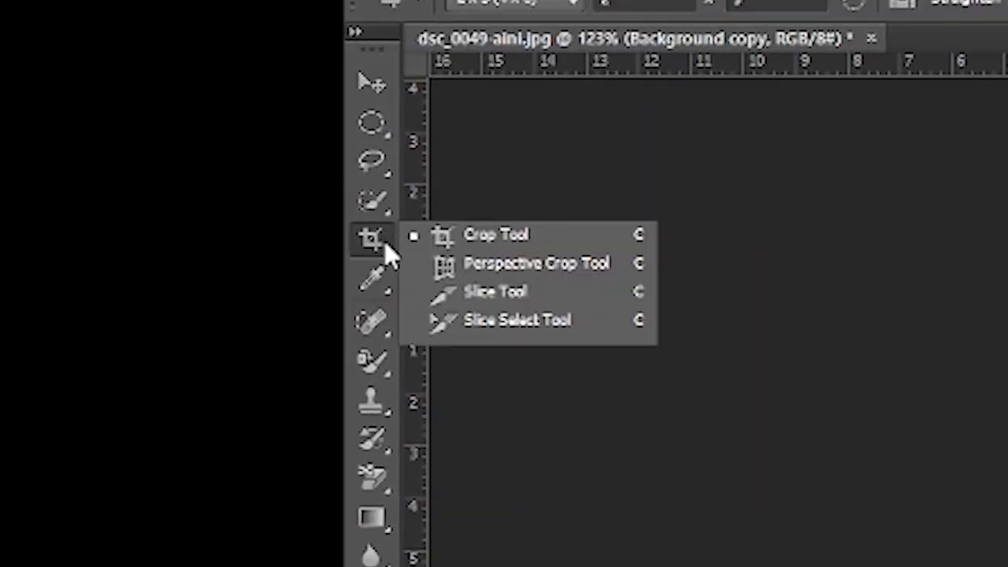
{"action": "left_click", "coordinate": [382, 159]}
{"action": "mouse_move", "coordinate": [820, 552]}
{"action": "left_mouse_down"}
{"action": "mouse_move", "coordinate": [867, 526]}
{"action": "mouse_move", "coordinate": [489, 315]}
{"action": "mouse_move", "coordinate": [362, 199]}
{"action": "left_mouse_up"}
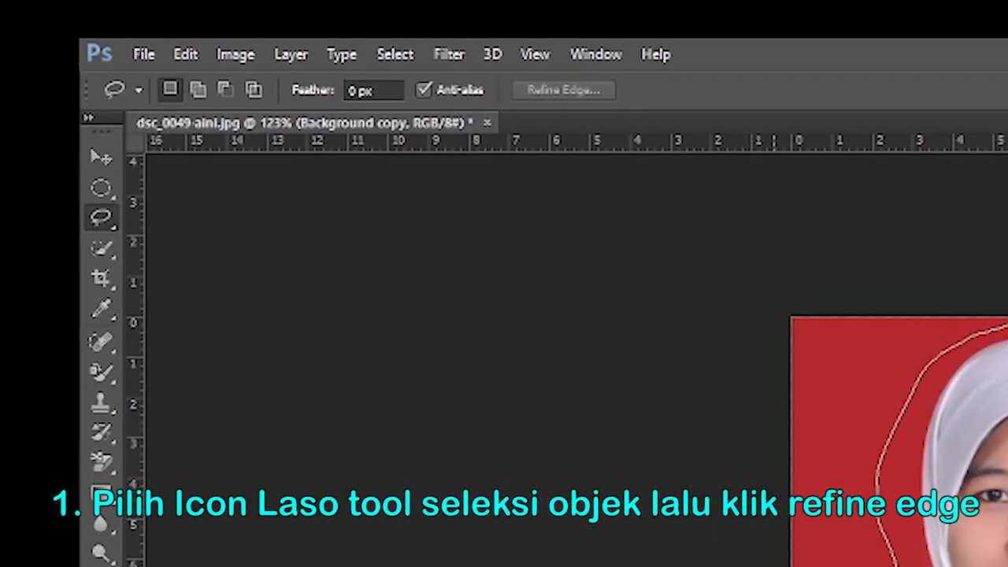
{"action": "left_click", "coordinate": [467, 64]}
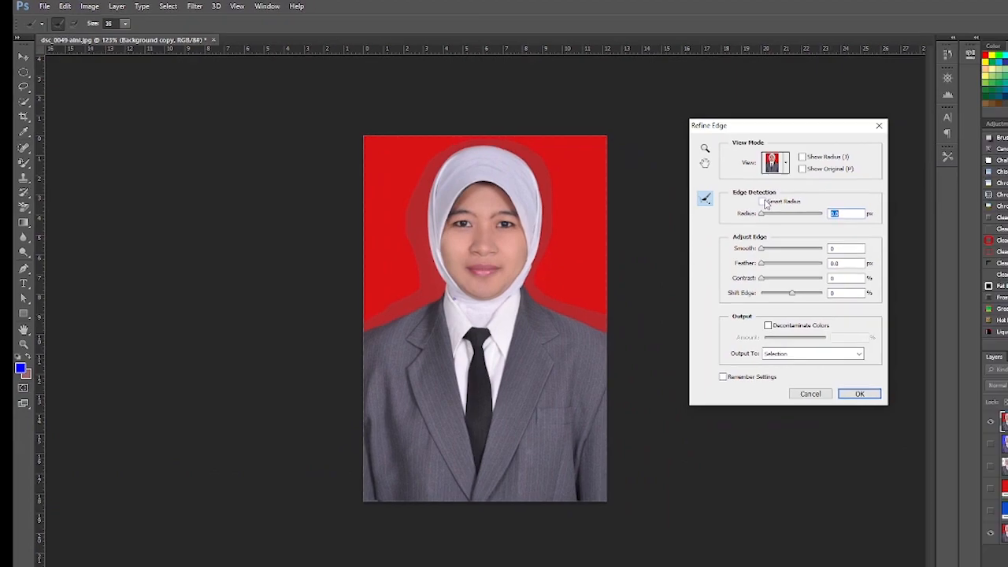
{"action": "left_click", "coordinate": [763, 202]}
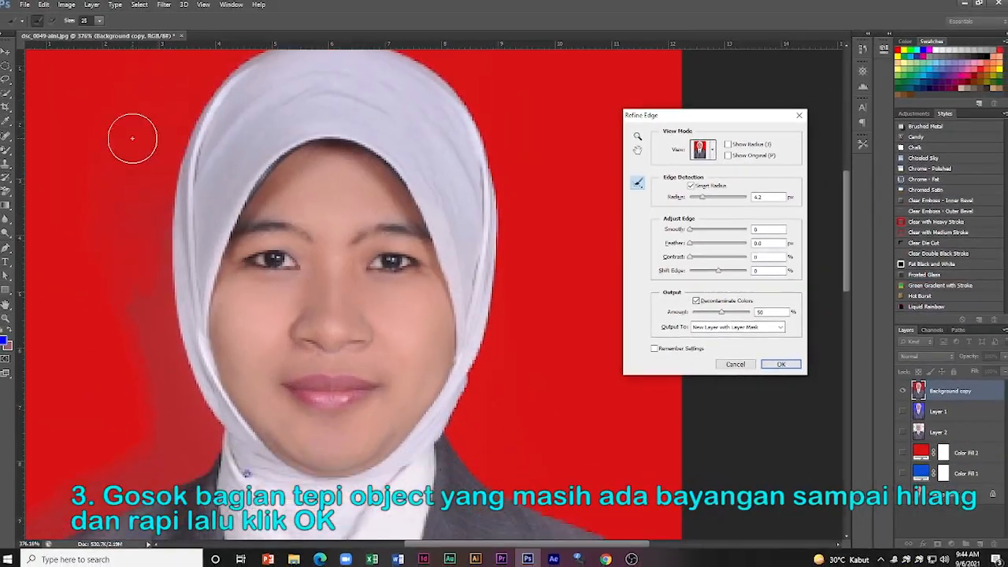
Step: Brush the leftover background away along the headscarf and shoulders, and output the refined selection to a new layer with layer mask
{"action": "left_click_drag", "start_coordinate": [131, 139], "coordinate": [131, 311]}
{"action": "key", "text": "bracketleft"}
{"action": "key", "text": "bracketleft"}
{"action": "scroll", "coordinate": [131, 465], "scroll_direction": "down", "scroll_amount": 1}
{"action": "mouse_move", "coordinate": [191, 374]}
{"action": "left_mouse_down"}
{"action": "mouse_move", "coordinate": [145, 300]}
{"action": "mouse_move", "coordinate": [191, 389]}
{"action": "mouse_move", "coordinate": [337, 326]}
{"action": "mouse_move", "coordinate": [355, 343]}
{"action": "left_mouse_up"}
{"action": "scroll", "coordinate": [41, 439], "scroll_direction": "down", "scroll_amount": 2}
{"action": "scroll", "coordinate": [156, 333], "scroll_direction": "down", "scroll_amount": 3}
{"action": "left_click", "coordinate": [311, 544]}
{"action": "key", "text": "bracketright"}
{"action": "scroll", "coordinate": [184, 351], "scroll_direction": "up", "scroll_amount": 4}
{"action": "scroll", "coordinate": [322, 149], "scroll_direction": "up", "scroll_amount": 4}
{"action": "left_click", "coordinate": [781, 364]}
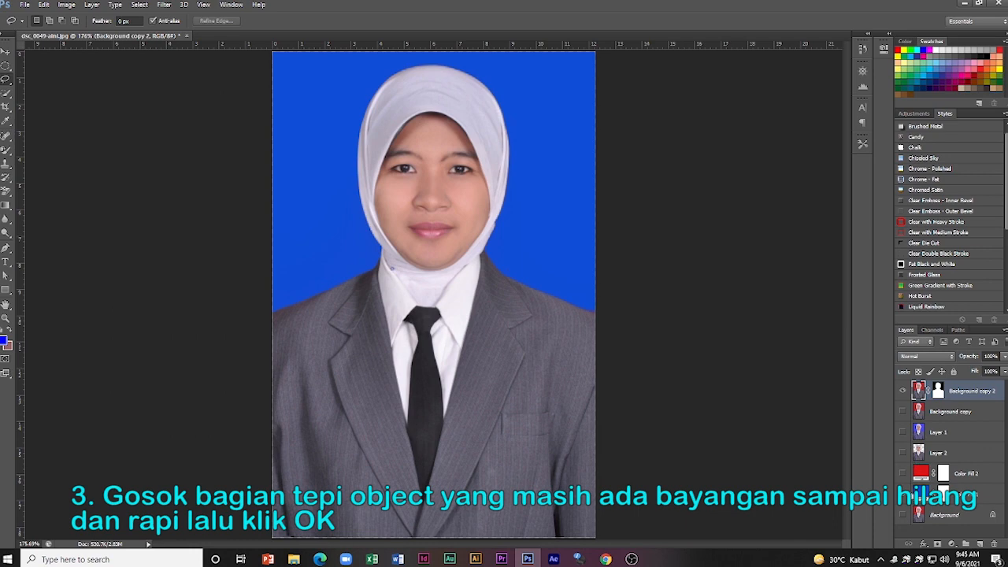
Step: Group the Background copy, Layer 1, Layer 2, Color Fill 2 and Color Fill 1 layers
{"action": "left_click", "coordinate": [967, 412]}
{"action": "left_click", "coordinate": [969, 432], "text": "ctrl"}
{"action": "left_click", "coordinate": [969, 453], "text": "ctrl"}
{"action": "left_click", "coordinate": [970, 476], "text": "ctrl"}
{"action": "left_click", "coordinate": [976, 495], "text": "ctrl"}
{"action": "left_click", "coordinate": [966, 544]}
Step: Hide the layer group and add a Solid Color fill layer for the masked portrait's backdrop
{"action": "left_click", "coordinate": [903, 407]}
{"action": "left_click", "coordinate": [951, 544]}
{"action": "left_click", "coordinate": [905, 413]}
{"action": "left_click", "coordinate": [951, 544]}
{"action": "left_click", "coordinate": [940, 315]}
{"action": "left_click", "coordinate": [605, 558]}
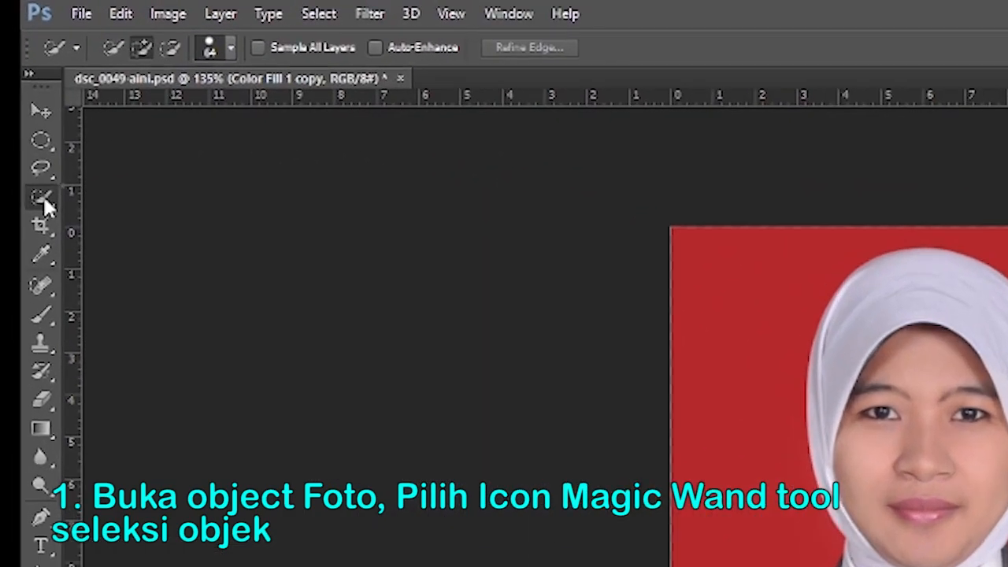
Step: Delete the red background from Background copy 3 with the Magic Wand, and toggle the blue fill's visibility to compare backgrounds
{"action": "right_click", "coordinate": [11, 95]}
{"action": "left_click", "coordinate": [181, 226]}
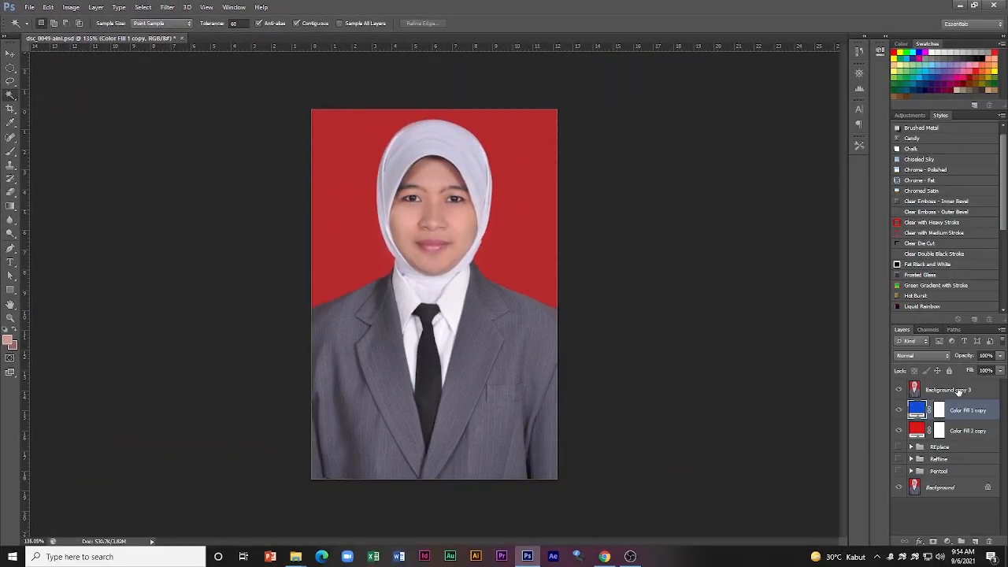
{"action": "left_click", "coordinate": [958, 392]}
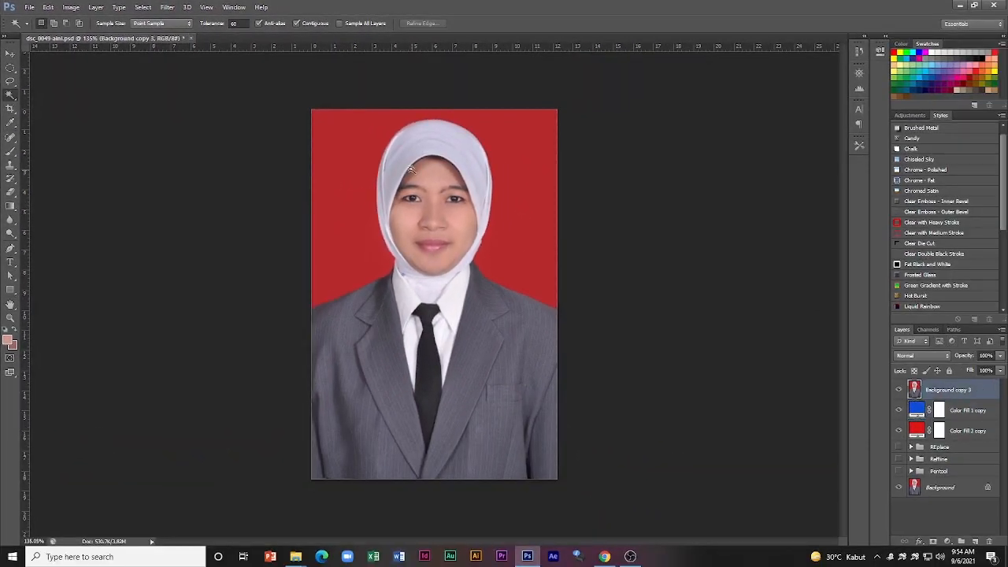
{"action": "left_click", "coordinate": [369, 142]}
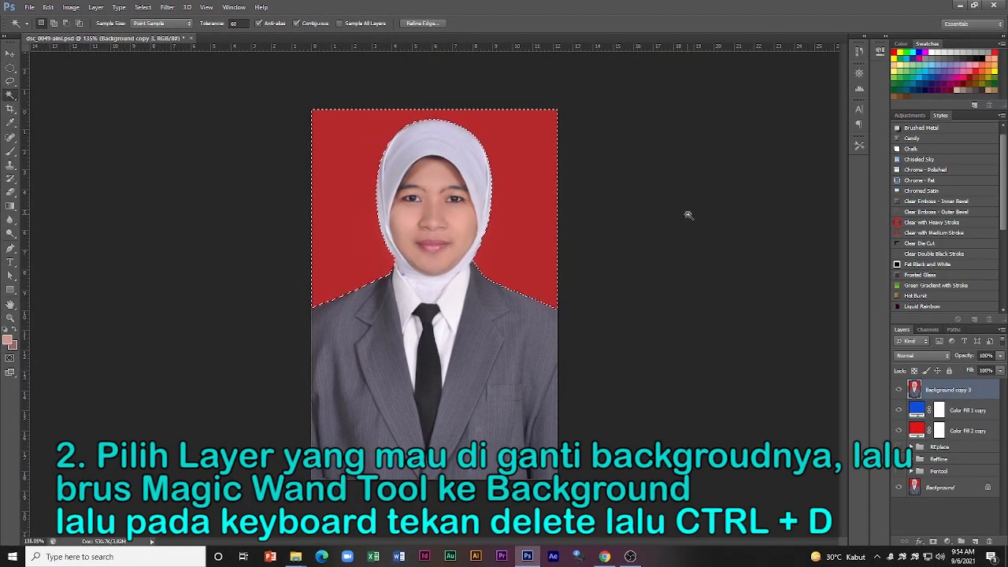
{"action": "key", "text": "Delete"}
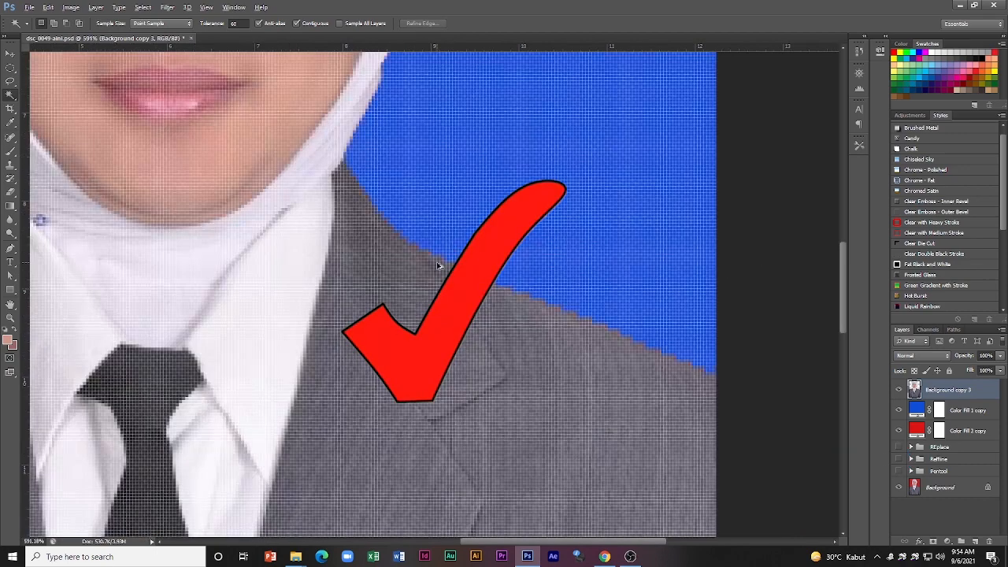
{"action": "left_click", "coordinate": [898, 410]}
{"action": "left_click", "coordinate": [899, 410]}
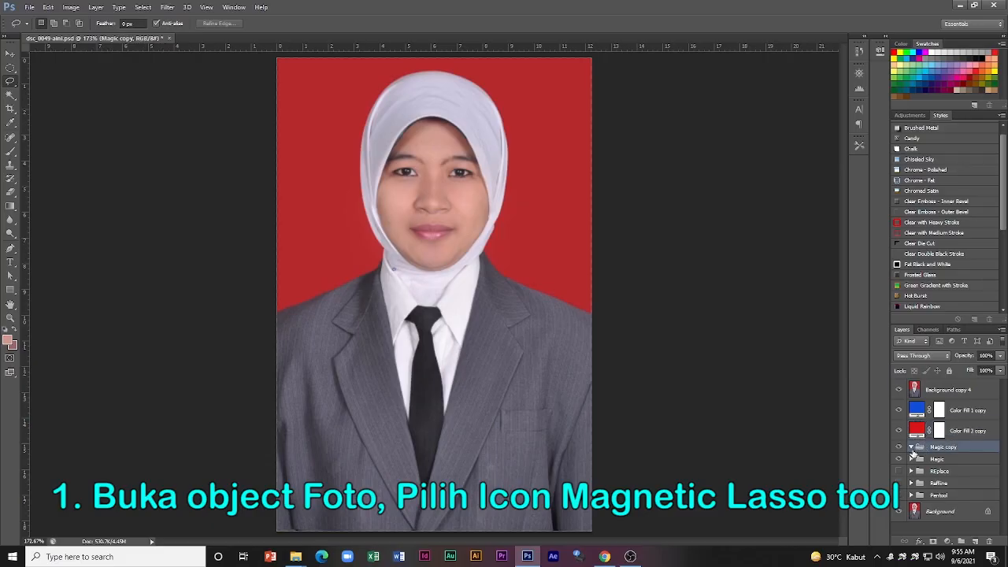
Step: Delete the Magic copy group and hide the Magic group
{"action": "key", "text": "Delete"}
{"action": "left_click", "coordinate": [898, 447]}
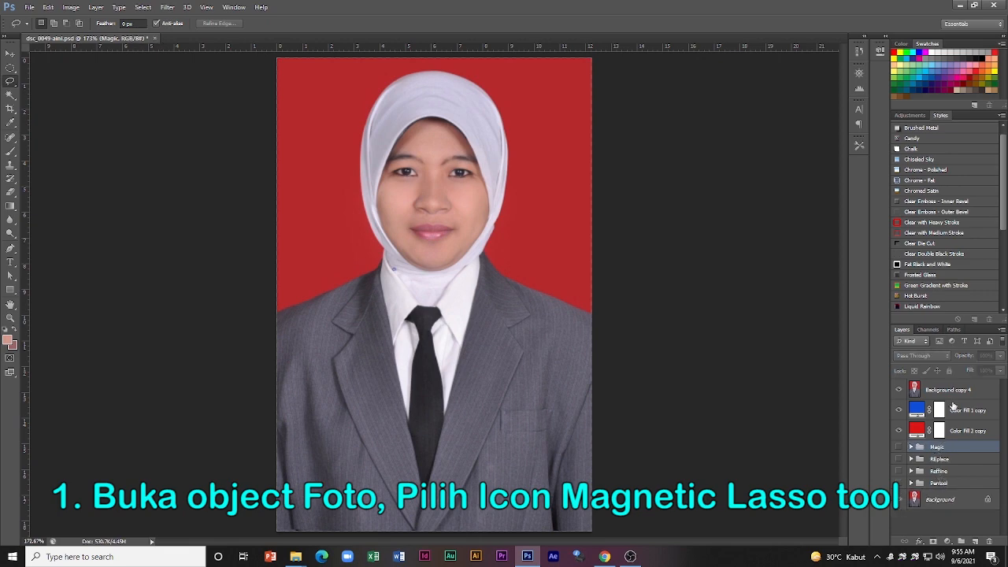
Step: Outline the red background on Background copy 4 with the Magnetic Lasso and delete it
{"action": "left_click", "coordinate": [948, 390]}
{"action": "left_click", "coordinate": [11, 81]}
{"action": "left_click", "coordinate": [61, 98]}
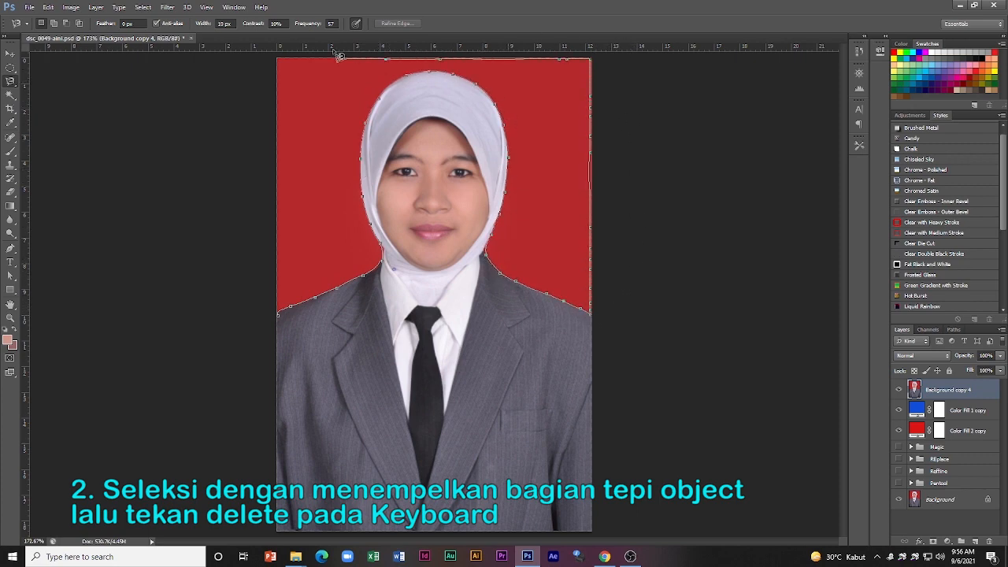
{"action": "left_click", "coordinate": [286, 321]}
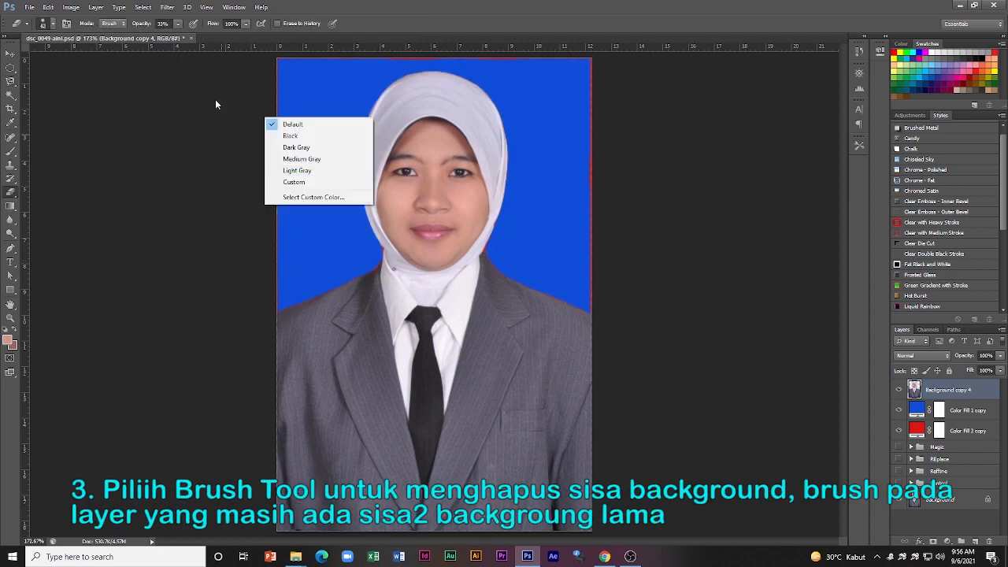
Step: Set the Eraser's opacity to 99% and erase the leftover red along the shoulders and photo borders
{"action": "key", "text": "b"}
{"action": "key", "text": "ctrl+h"}
{"action": "key", "text": "9"}
{"action": "key", "text": "9"}
{"action": "scroll", "coordinate": [299, 78], "scroll_direction": "up", "scroll_amount": 5}
{"action": "scroll", "coordinate": [262, 311], "scroll_direction": "up", "scroll_amount": 3}
{"action": "mouse_move", "coordinate": [262, 311]}
{"action": "left_mouse_down"}
{"action": "mouse_move", "coordinate": [619, 89]}
{"action": "mouse_move", "coordinate": [658, 354]}
{"action": "left_mouse_up"}
{"action": "scroll", "coordinate": [655, 112], "scroll_direction": "down", "scroll_amount": 4}
{"action": "scroll", "coordinate": [744, 250], "scroll_direction": "down", "scroll_amount": 3}
Step: Shrink the Eraser tip and erase the red fringe along the headscarf's outer edges
{"action": "scroll", "coordinate": [744, 249], "scroll_direction": "up", "scroll_amount": 11}
{"action": "key", "text": "["}
{"action": "key", "text": "["}
{"action": "key", "text": "["}
{"action": "key", "text": "["}
{"action": "key", "text": "["}
{"action": "left_click_drag", "start_coordinate": [748, 169], "coordinate": [761, 252]}
{"action": "scroll", "coordinate": [451, 121], "scroll_direction": "up", "scroll_amount": 3}
{"action": "key", "text": "["}
{"action": "key", "text": "["}
{"action": "left_click_drag", "start_coordinate": [356, 103], "coordinate": [374, 183]}
{"action": "scroll", "coordinate": [435, 172], "scroll_direction": "up", "scroll_amount": 6}
{"action": "scroll", "coordinate": [434, 172], "scroll_direction": "up", "scroll_amount": 6}
{"action": "scroll", "coordinate": [430, 175], "scroll_direction": "down", "scroll_amount": 6}
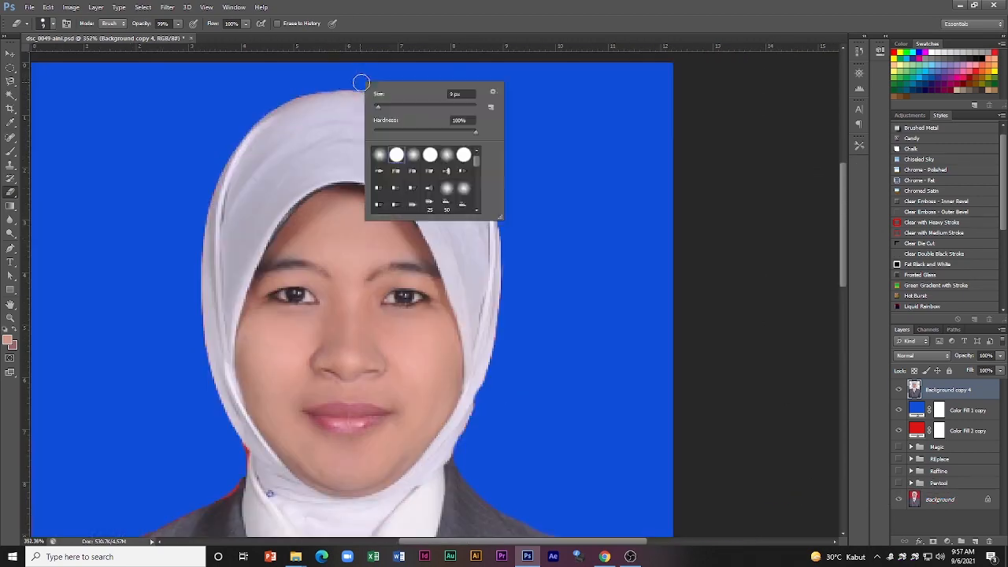
Step: Erase the remaining red fringe from the headscarf's left side down to the neck and left shoulder
{"action": "left_click_drag", "start_coordinate": [302, 91], "coordinate": [221, 161]}
{"action": "scroll", "coordinate": [193, 241], "scroll_direction": "down", "scroll_amount": 3}
{"action": "scroll", "coordinate": [206, 267], "scroll_direction": "down", "scroll_amount": 2}
{"action": "mouse_move", "coordinate": [248, 296]}
{"action": "left_mouse_down"}
{"action": "mouse_move", "coordinate": [220, 338]}
{"action": "mouse_move", "coordinate": [30, 417]}
{"action": "left_mouse_up"}
{"action": "scroll", "coordinate": [38, 377], "scroll_direction": "down", "scroll_amount": 6}
{"action": "scroll", "coordinate": [106, 365], "scroll_direction": "up", "scroll_amount": 7}
{"action": "left_click_drag", "start_coordinate": [195, 306], "coordinate": [170, 249]}
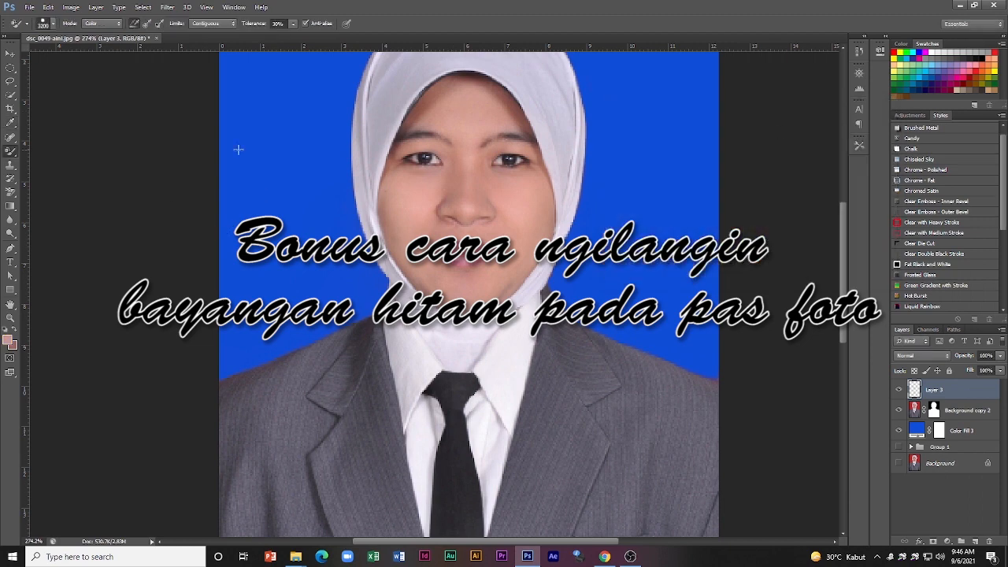
Step: Set the Color Replacement tool's brush size to 20 px
{"action": "right_click", "coordinate": [271, 154]}
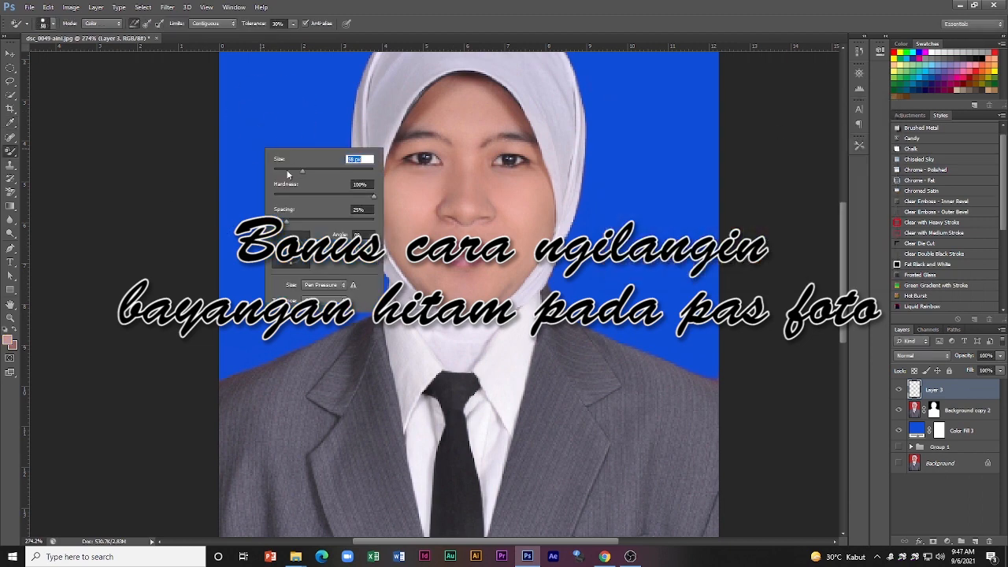
{"action": "left_click", "coordinate": [55, 25]}
{"action": "type", "text": "20"}
{"action": "key", "text": "Return"}
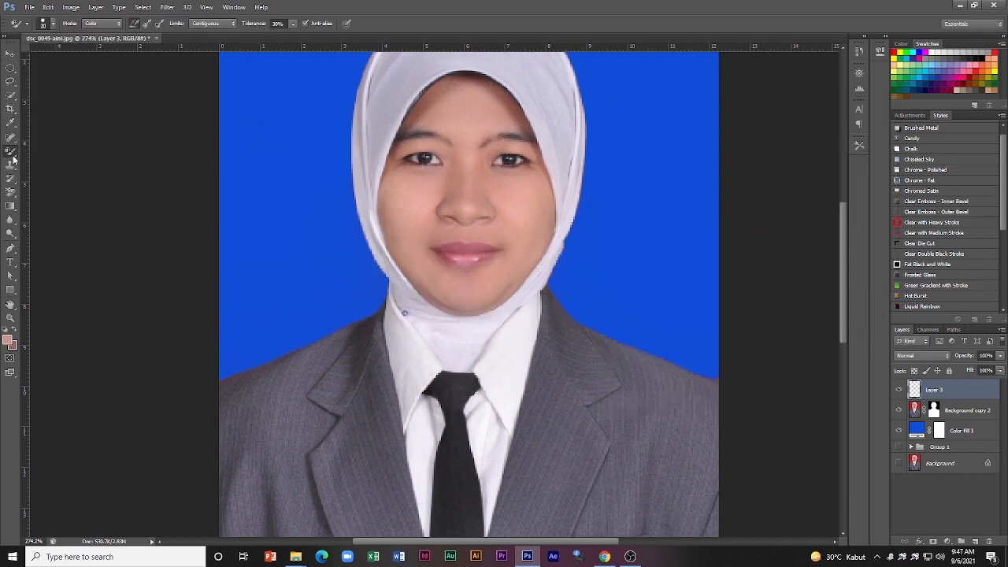
Step: Switch to the Brush tool with a soft 0% hardness tip and reduce its size for retouching the face
{"action": "right_click", "coordinate": [452, 152]}
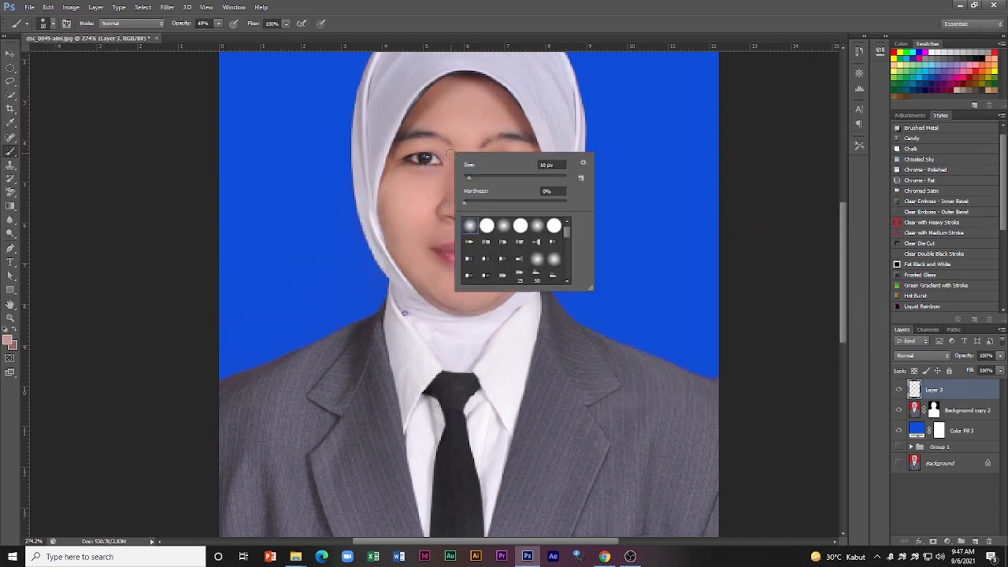
{"action": "scroll", "coordinate": [560, 262], "scroll_direction": "down", "scroll_amount": 10}
{"action": "left_click", "coordinate": [537, 267]}
{"action": "left_click", "coordinate": [659, 9]}
{"action": "key", "text": "bracketleft"}
{"action": "key", "text": "bracketleft"}
{"action": "key", "text": "bracketleft"}
{"action": "key", "text": "bracketleft"}
{"action": "key", "text": "bracketleft"}
{"action": "key", "text": "bracketleft"}
{"action": "key", "text": "bracketleft"}
Step: Paint over the dark shadow along the upper forehead on Layer 3 with a small brush at 25% opacity
{"action": "scroll", "coordinate": [453, 118], "scroll_direction": "up", "scroll_amount": 6}
{"action": "left_click_drag", "start_coordinate": [451, 145], "coordinate": [494, 142]}
{"action": "key", "text": "ctrl+z"}
{"action": "key", "text": "bracketleft"}
{"action": "key", "text": "bracketleft"}
{"action": "key", "text": "bracketleft"}
{"action": "left_click_drag", "start_coordinate": [208, 40], "coordinate": [205, 39]}
{"action": "key", "text": "bracketright"}
{"action": "mouse_move", "coordinate": [447, 148]}
{"action": "left_mouse_down"}
{"action": "mouse_move", "coordinate": [528, 167]}
{"action": "mouse_move", "coordinate": [481, 146]}
{"action": "mouse_move", "coordinate": [439, 157]}
{"action": "mouse_move", "coordinate": [545, 185]}
{"action": "mouse_move", "coordinate": [508, 145]}
{"action": "left_mouse_up"}
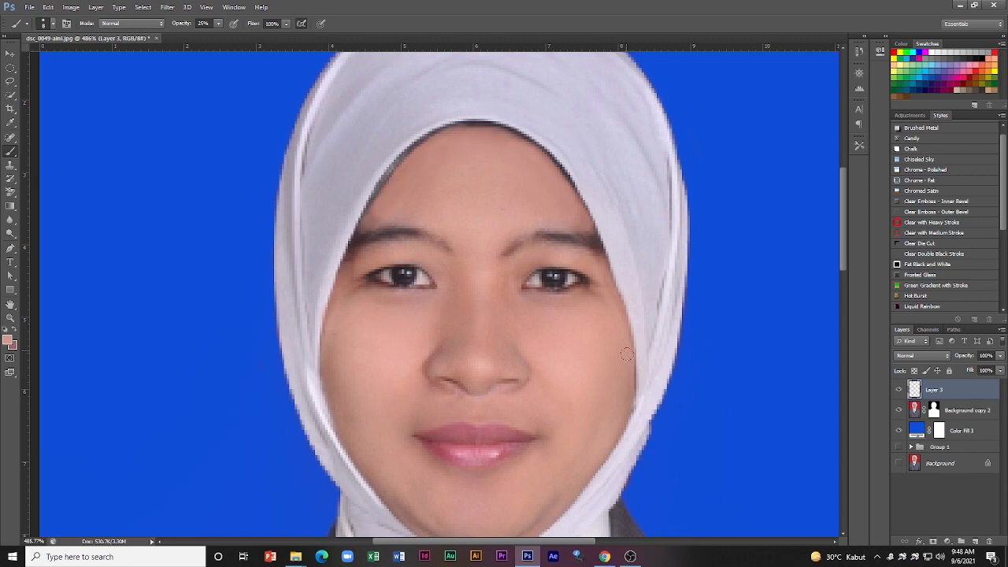
{"action": "key", "text": "ctrl+0"}
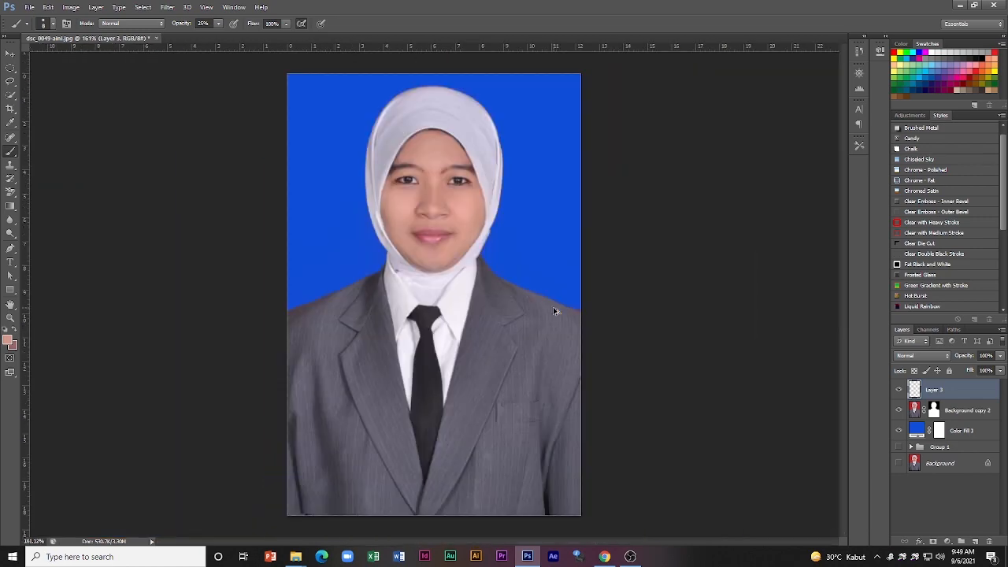
Step: Set the blend mode of Layer 3, which holds the skin retouching strokes, to Lighten
{"action": "left_click", "coordinate": [923, 355]}
{"action": "left_click", "coordinate": [913, 204]}
{"action": "left_click", "coordinate": [923, 356]}
{"action": "left_click", "coordinate": [917, 168]}
{"action": "left_click", "coordinate": [459, 284], "text": "ctrl"}
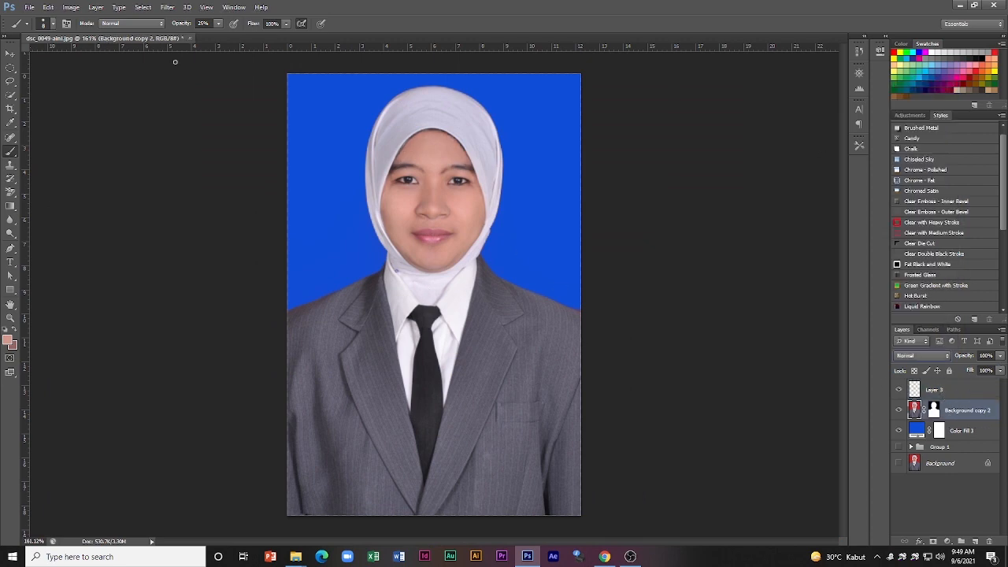
Step: Lower the opacity of Layer 3 to 70%
{"action": "left_click", "coordinate": [11, 53]}
{"action": "scroll", "coordinate": [226, 196], "scroll_direction": "up", "scroll_amount": 4}
{"action": "scroll", "coordinate": [226, 196], "scroll_direction": "up", "scroll_amount": 3}
{"action": "left_click", "coordinate": [1000, 356]}
{"action": "left_click_drag", "start_coordinate": [1001, 369], "coordinate": [985, 376]}
{"action": "key", "text": "ctrl+z"}
{"action": "key", "text": "ctrl+0"}
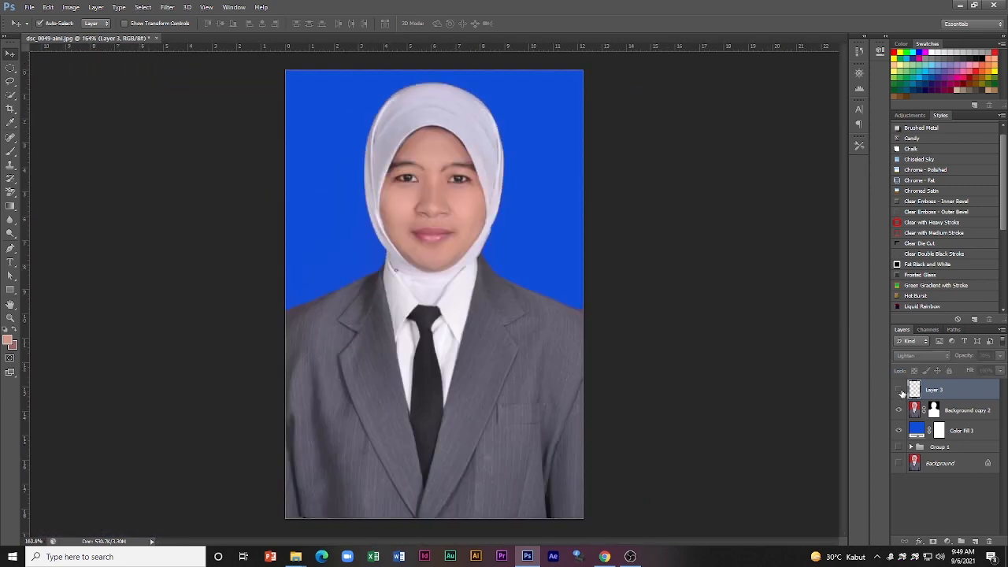
Step: Isolate Layer 3 to examine its painted strokes and restore the visibility of the other layers
{"action": "left_click", "coordinate": [900, 391], "text": "alt"}
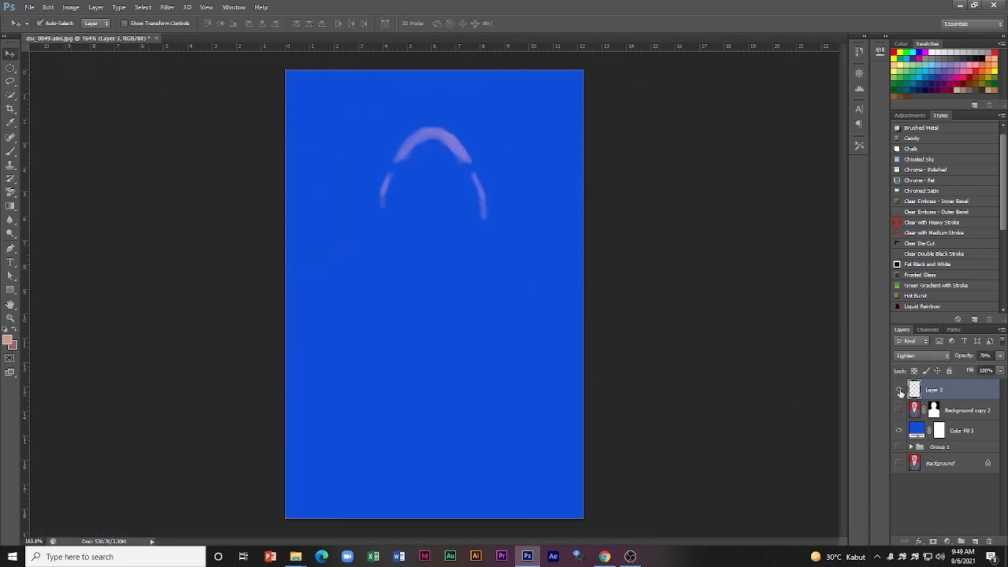
{"action": "left_click", "coordinate": [899, 391], "text": "alt"}
{"action": "scroll", "coordinate": [370, 260], "scroll_direction": "up", "scroll_amount": 5}
{"action": "key", "text": "ctrl+0"}
Step: Set the Eraser to a 10 px tip at 33% opacity and inspect the edges of the retouched face up close
{"action": "key", "text": "e"}
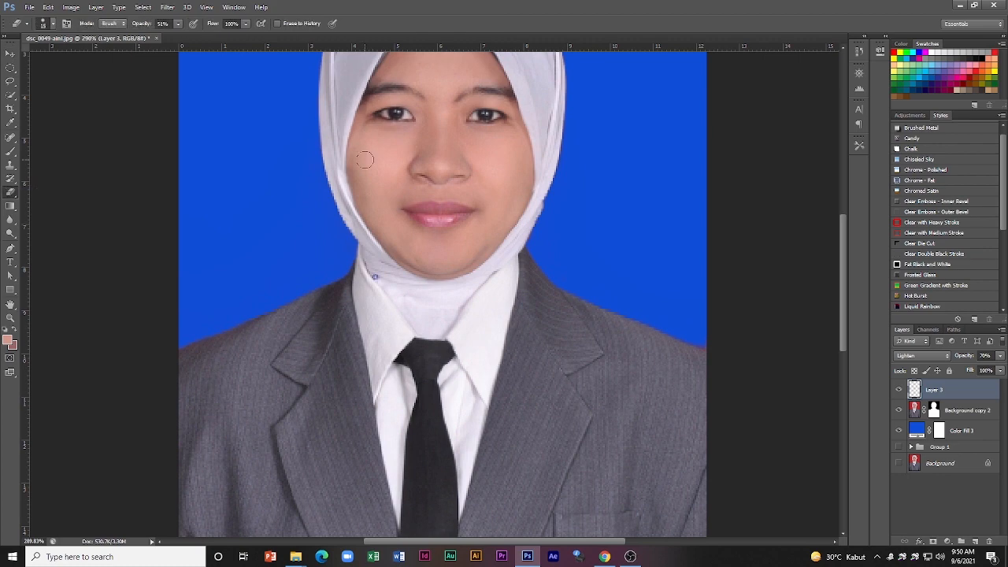
{"action": "scroll", "coordinate": [356, 152], "scroll_direction": "up", "scroll_amount": 3}
{"action": "scroll", "coordinate": [417, 186], "scroll_direction": "up", "scroll_amount": 3}
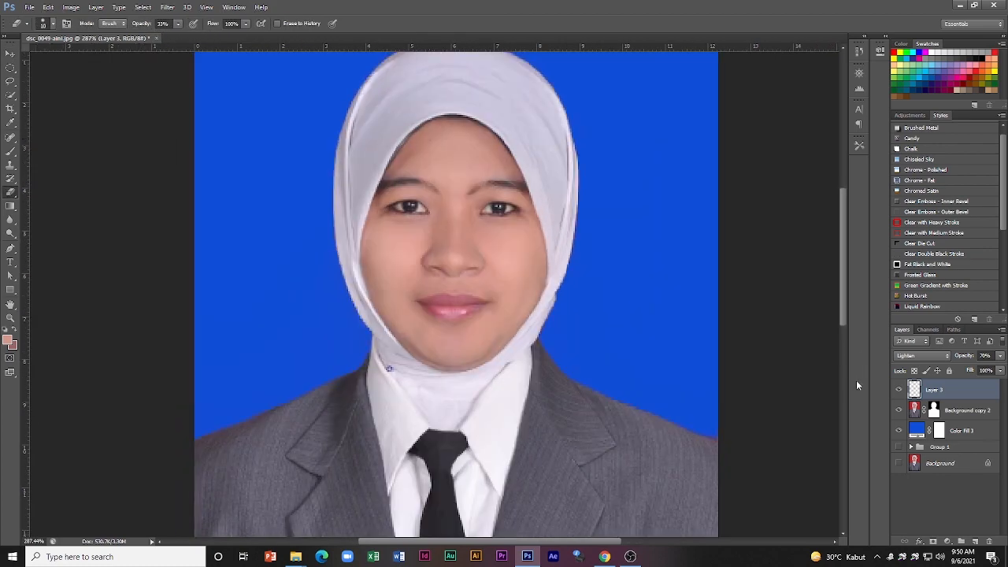
{"action": "key", "text": "b"}
{"action": "scroll", "coordinate": [410, 162], "scroll_direction": "up", "scroll_amount": 3}
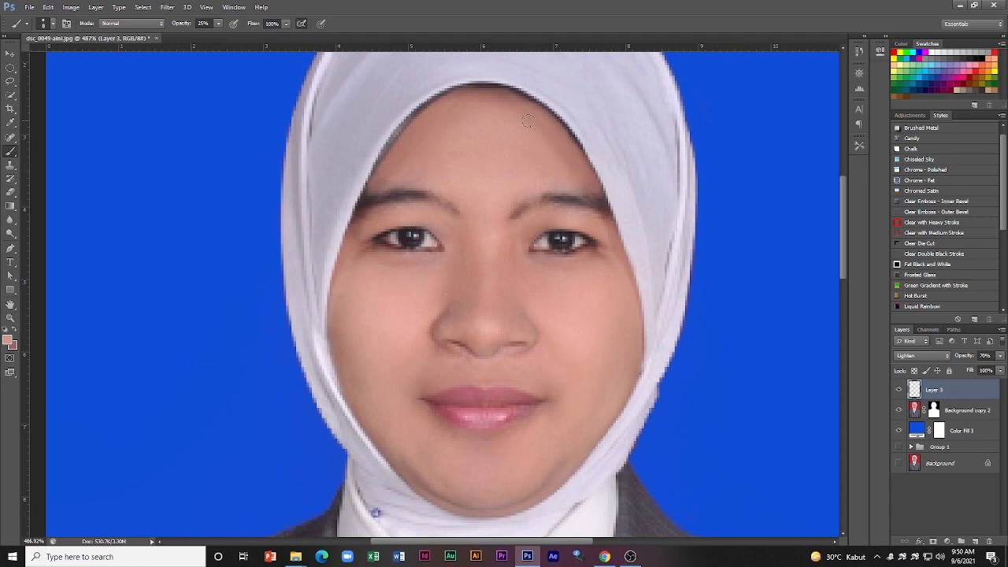
{"action": "scroll", "coordinate": [647, 319], "scroll_direction": "down", "scroll_amount": 6}
{"action": "scroll", "coordinate": [465, 297], "scroll_direction": "up", "scroll_amount": 4}
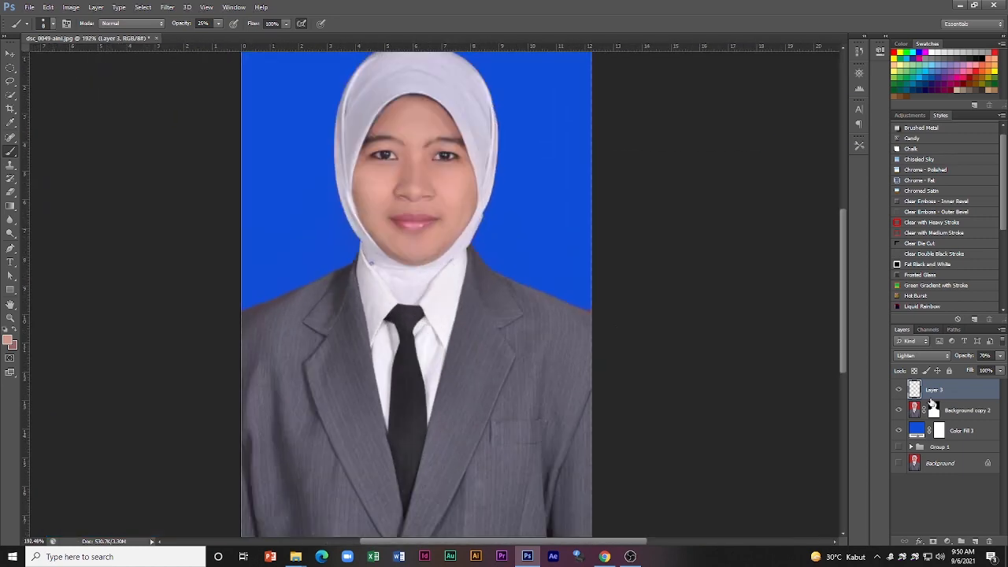
Step: Erase excess skin paint along the left edge of the face on Layer 3, checking it with Background copy 2 hidden and shown
{"action": "left_click", "coordinate": [898, 411]}
{"action": "left_click", "coordinate": [11, 192]}
{"action": "right_click", "coordinate": [348, 162]}
{"action": "left_click", "coordinate": [386, 189]}
{"action": "left_click", "coordinate": [340, 185]}
{"action": "left_click", "coordinate": [898, 410]}
{"action": "left_click", "coordinate": [898, 410]}
{"action": "left_click", "coordinate": [899, 410]}
{"action": "scroll", "coordinate": [403, 172], "scroll_direction": "up", "scroll_amount": 5}
{"action": "left_click", "coordinate": [898, 410]}
{"action": "left_click", "coordinate": [898, 410]}
{"action": "left_click", "coordinate": [11, 151]}
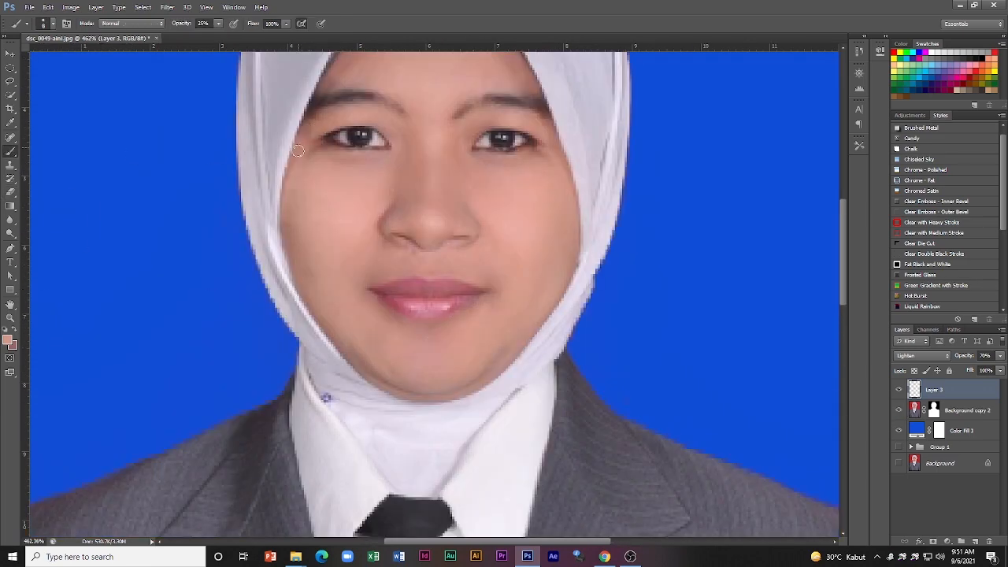
{"action": "scroll", "coordinate": [315, 133], "scroll_direction": "up", "scroll_amount": 3}
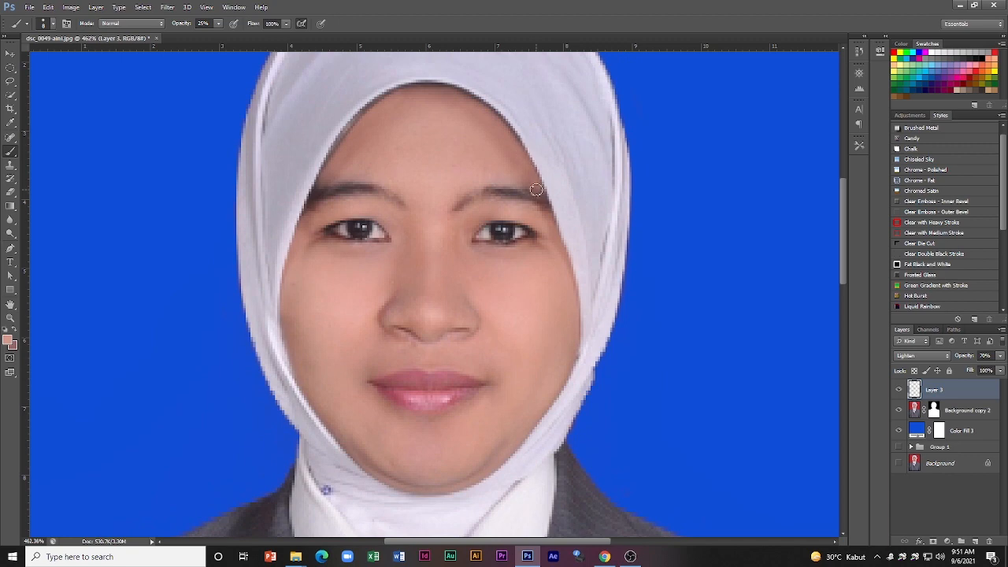
Step: Save the layered document as dsc_0049-ami.psd
{"action": "scroll", "coordinate": [531, 231], "scroll_direction": "down", "scroll_amount": 5}
{"action": "key", "text": "ctrl+s"}
{"action": "key", "text": "Return"}
{"action": "key", "text": "Return"}
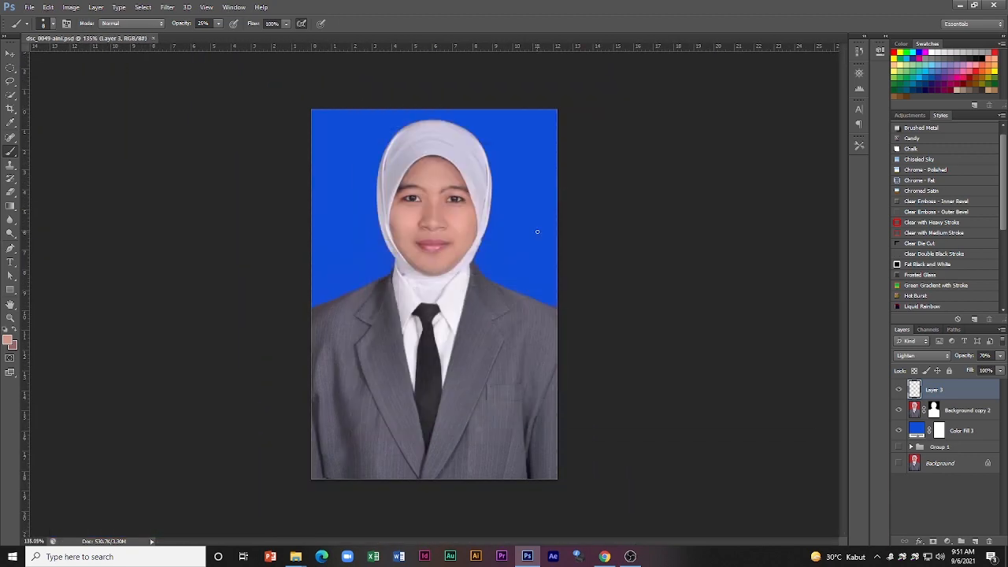